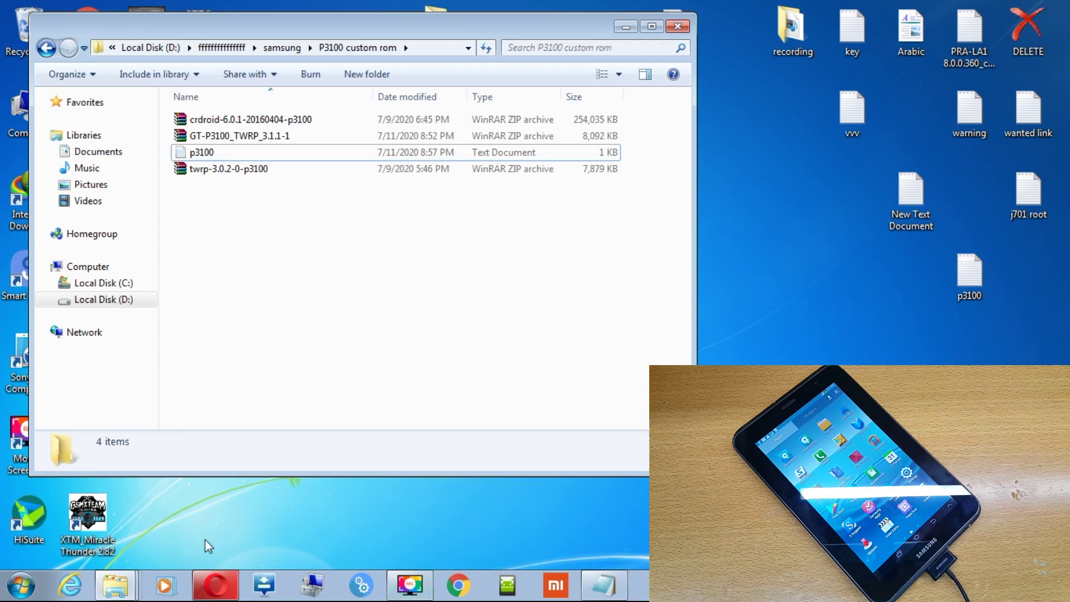
Paste the A-GAPPS 6.0.1 archive into the P3100 custom rom folder.
click(406, 327)
right_click(406, 327)
click(446, 385)
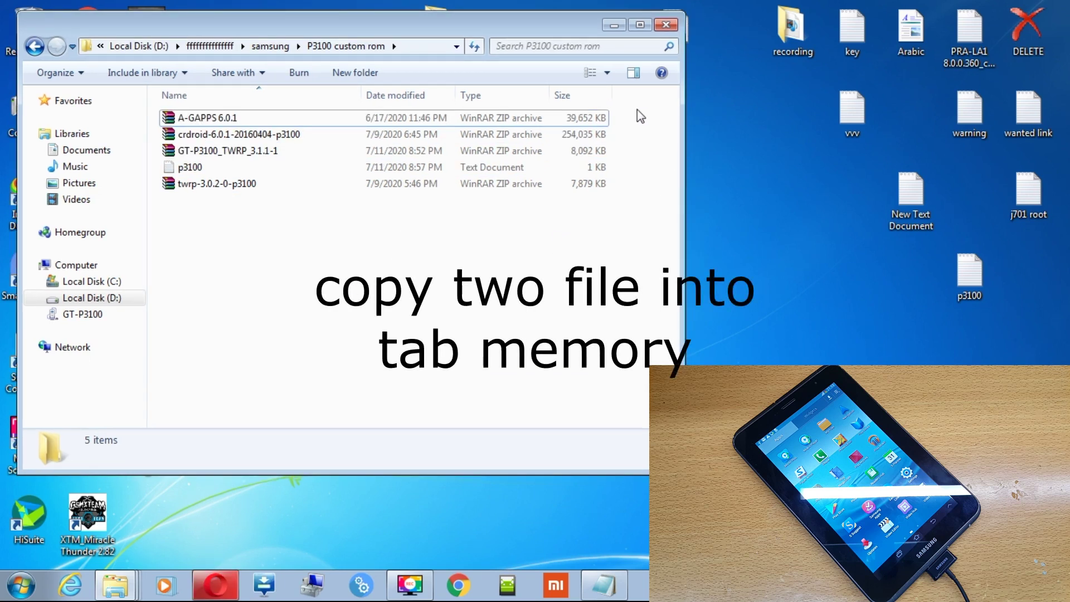
Copy the A-GAPPS 6.0.1 and crdroid-6.0.1-20160404-p3100 archives into the Tablet storage of the GT-P3100.
drag(616, 123, 599, 137)
right_click(240, 132)
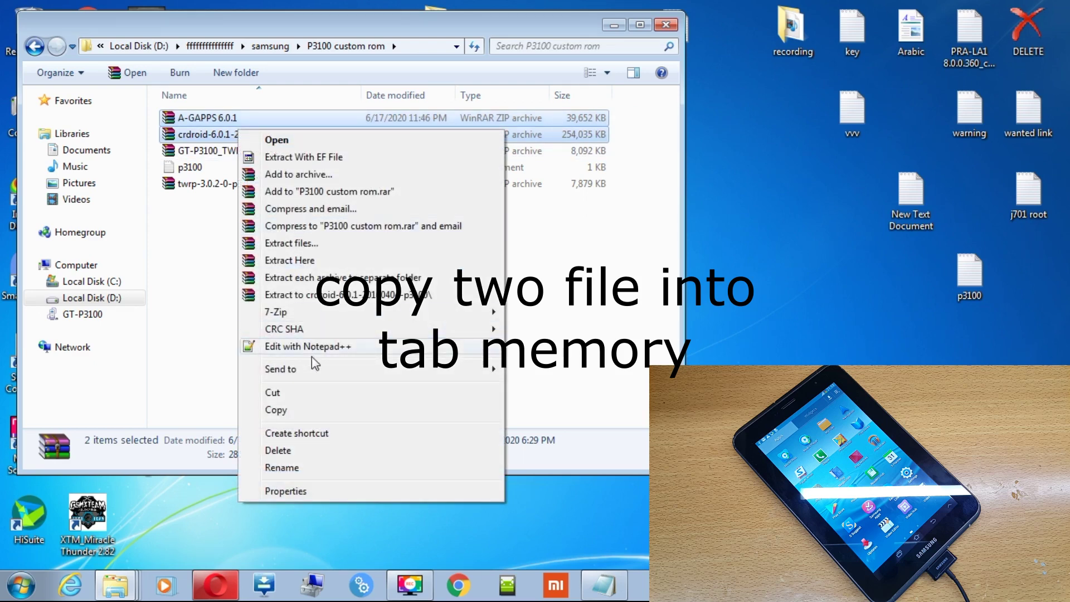
click(276, 411)
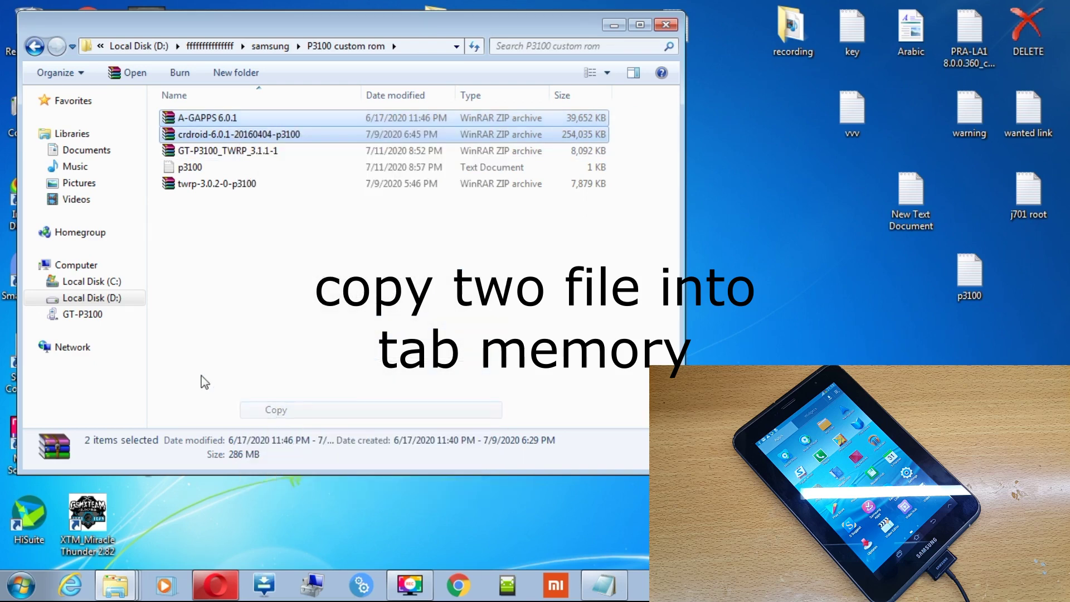
click(107, 319)
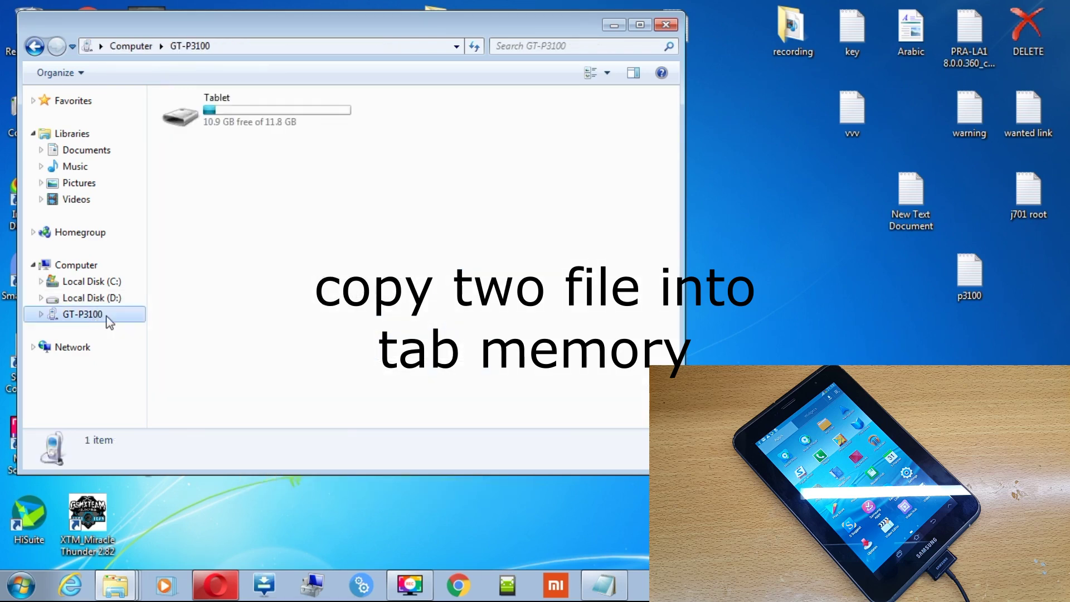
double_click(293, 118)
right_click(564, 207)
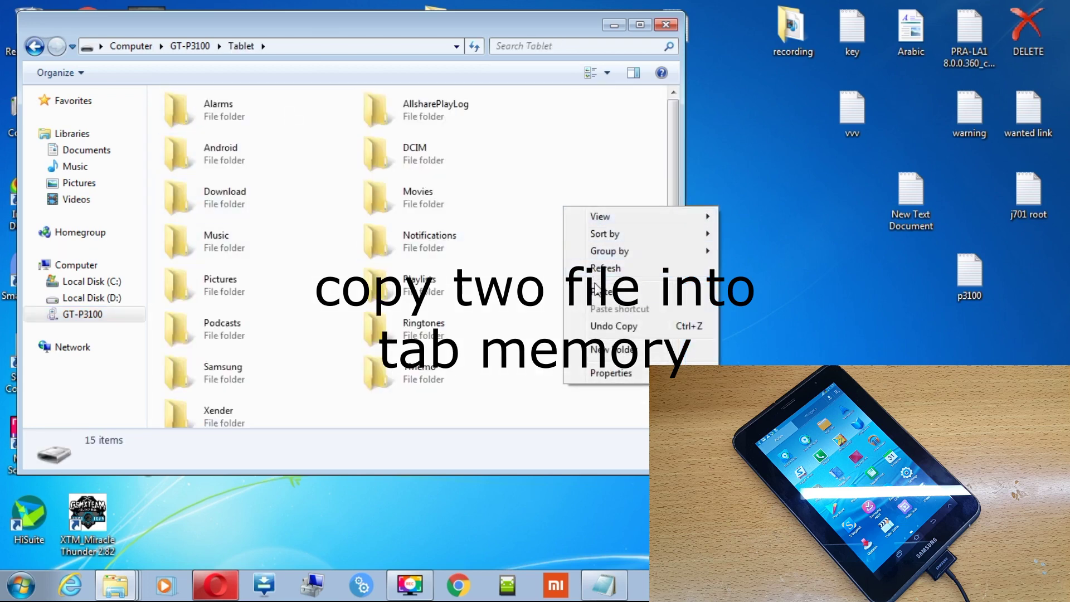
click(601, 292)
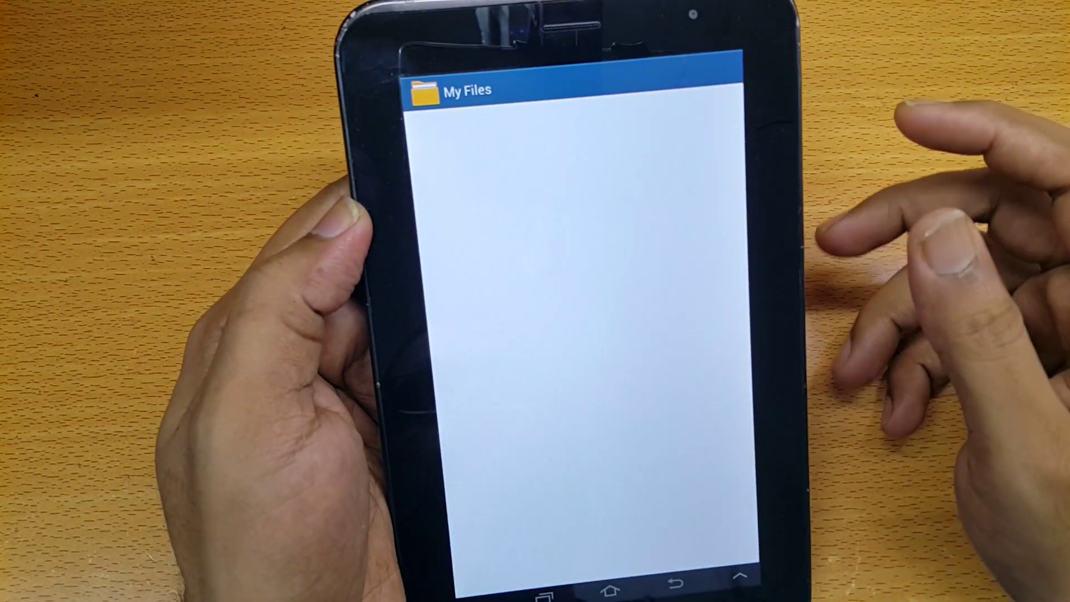
scroll(635, 357, down, 5)
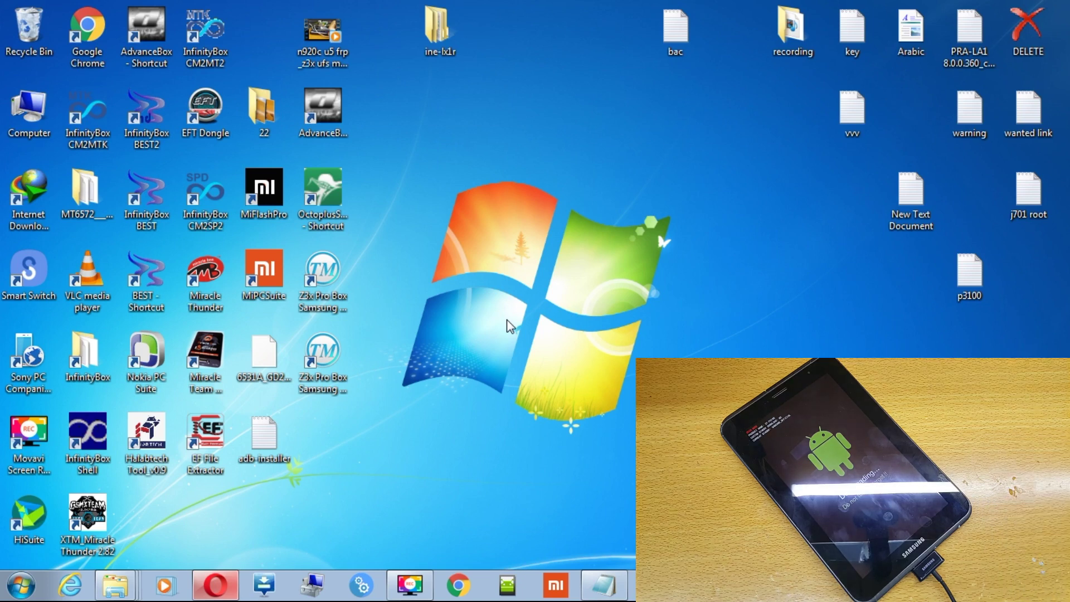
Launch Odin3, accept its startup warning and move its window clear of the desktop's centre.
click(266, 589)
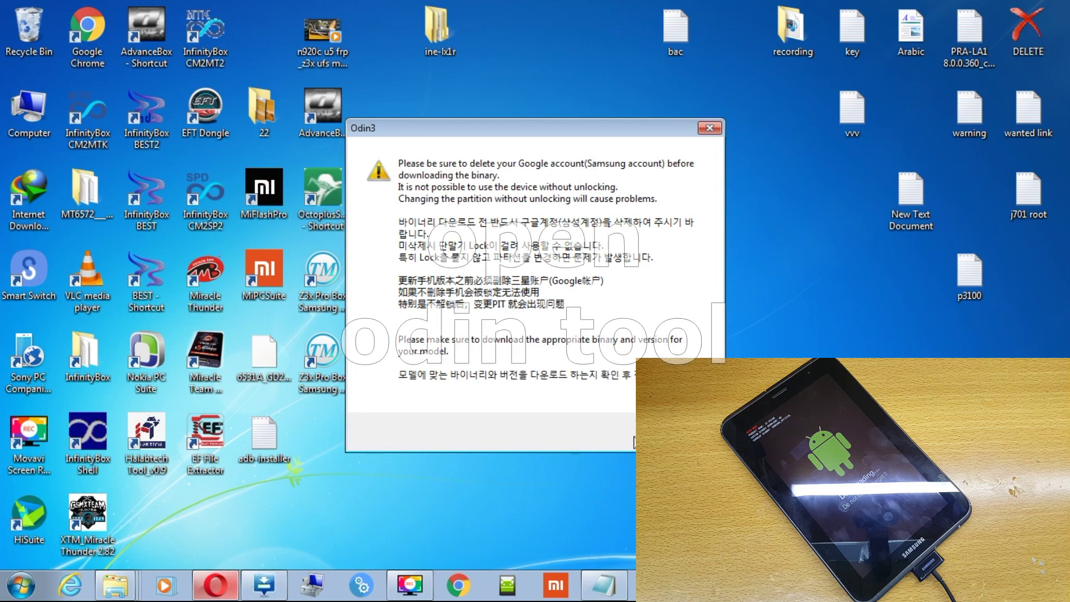
key(Return)
drag(510, 39, 342, 22)
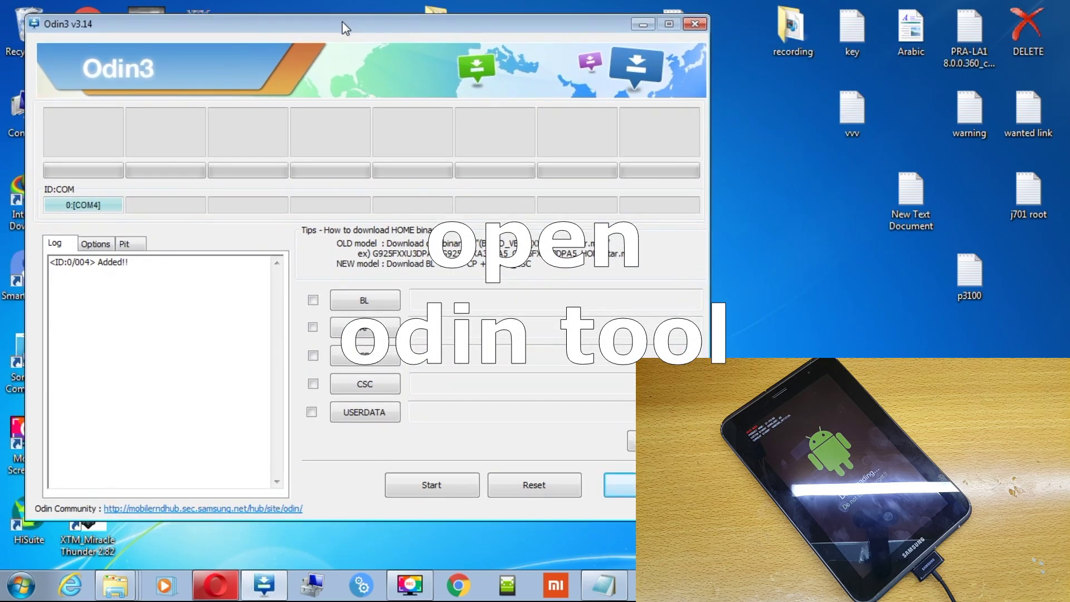
click(363, 329)
click(123, 321)
double_click(220, 207)
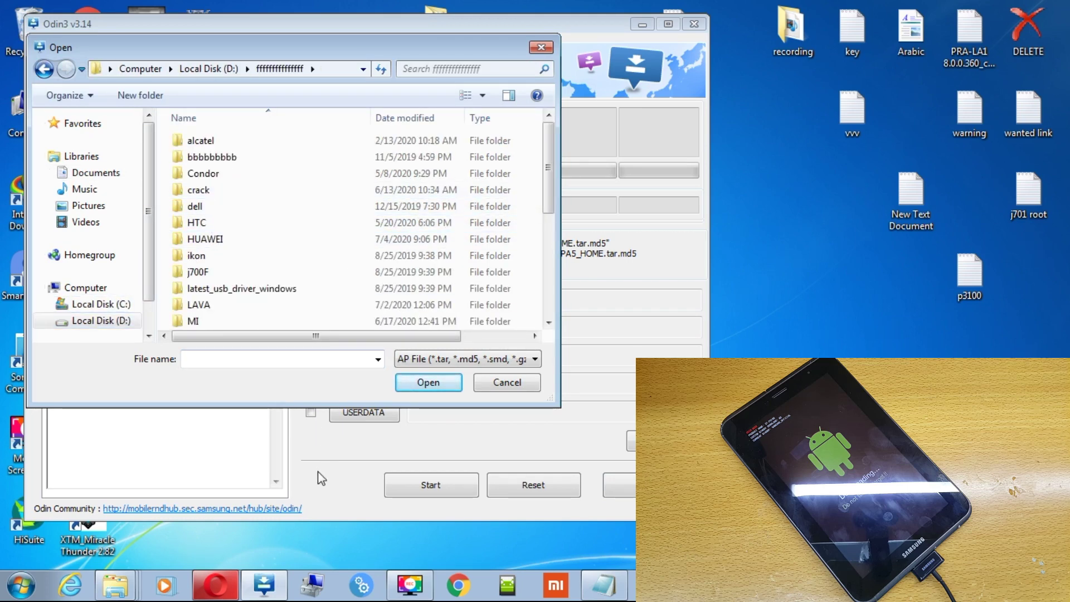
scroll(227, 282, down, 1)
scroll(226, 281, down, 4)
scroll(210, 258, up, 3)
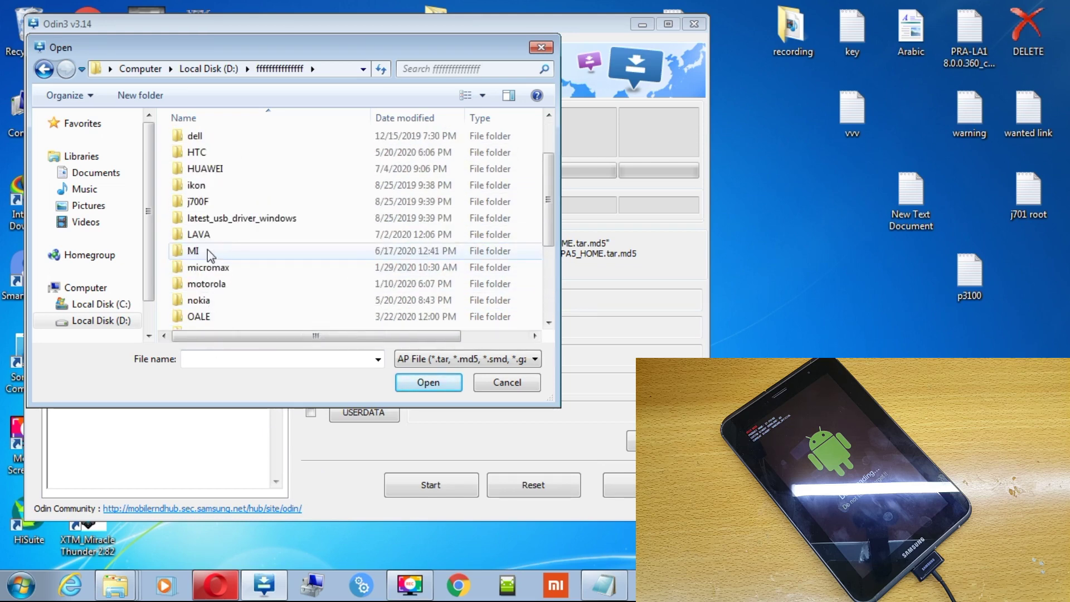
scroll(209, 262, down, 2)
double_click(207, 268)
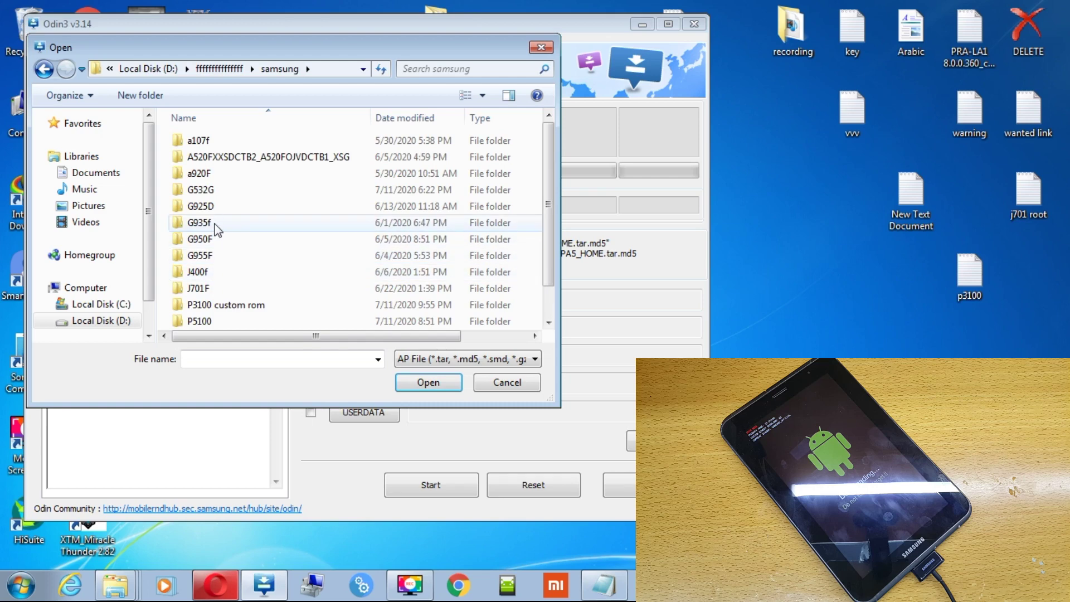
scroll(223, 289, down, 1)
click(226, 272)
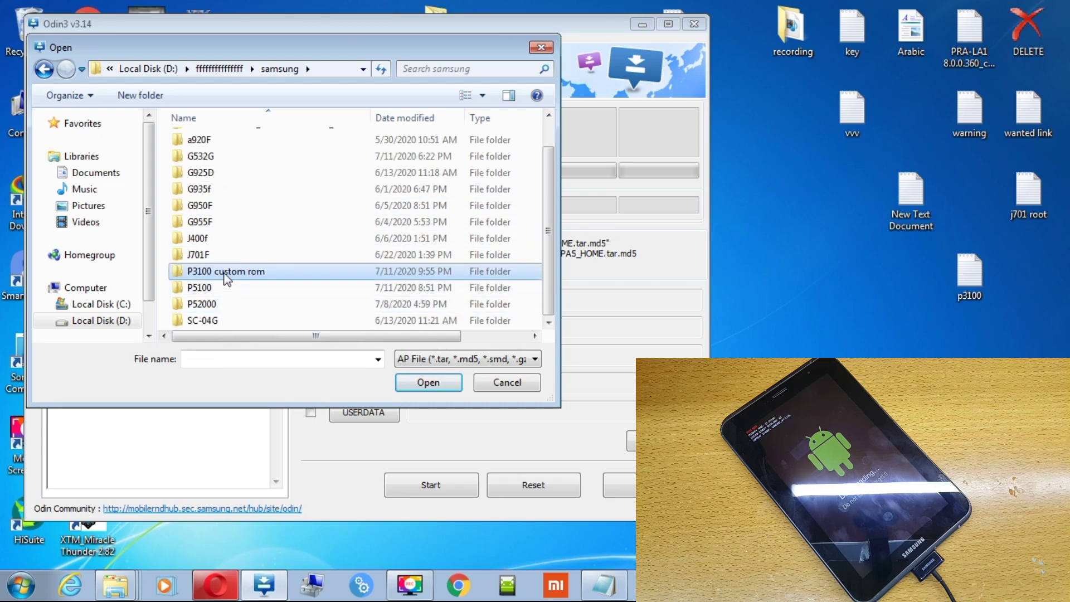
double_click(225, 273)
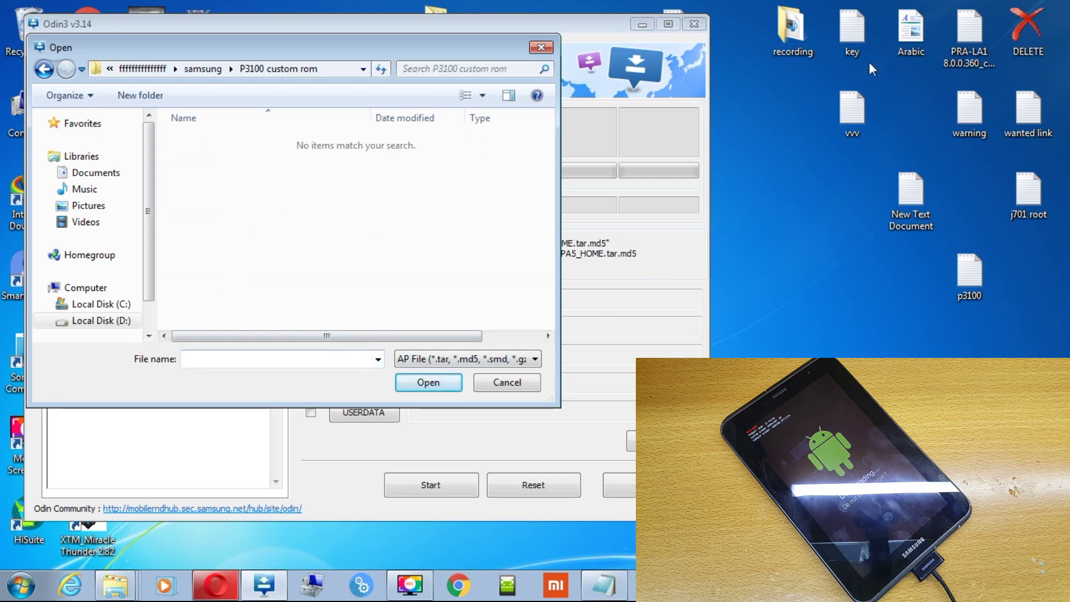
In File Explorer, extract the twrp-3.0.2-0-p3100 archive from samsung\P3100 custom rom on drive D into its own folder.
double_click(792, 28)
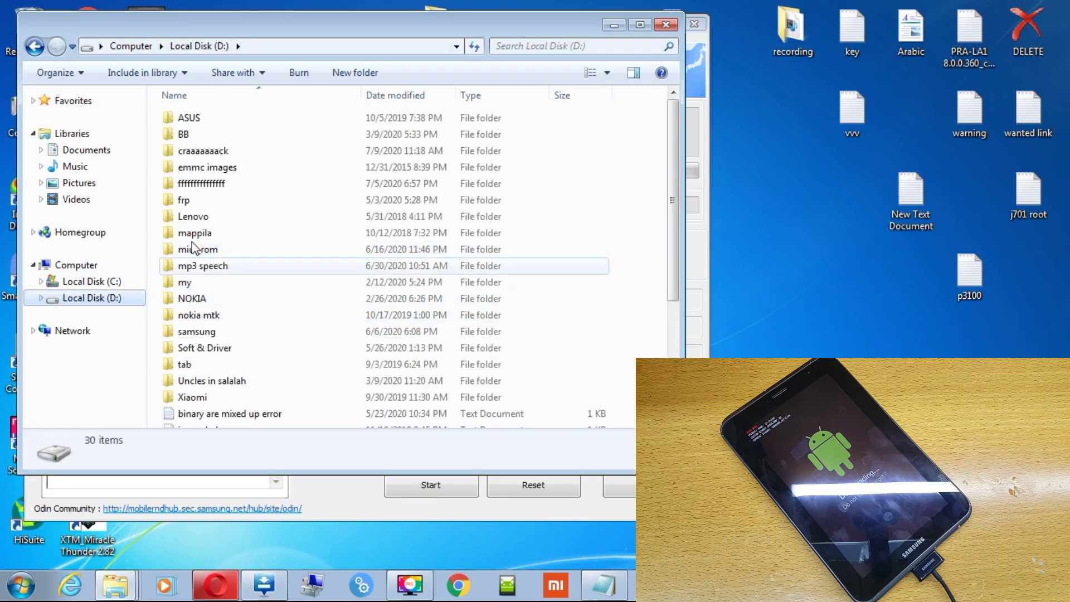
double_click(208, 184)
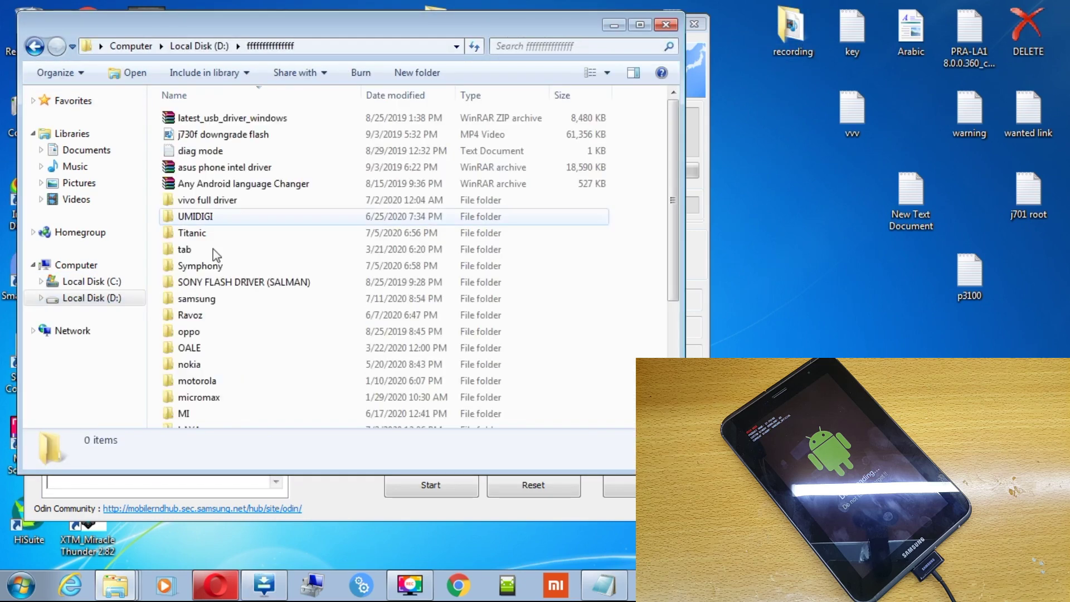
double_click(205, 298)
click(209, 283)
double_click(208, 284)
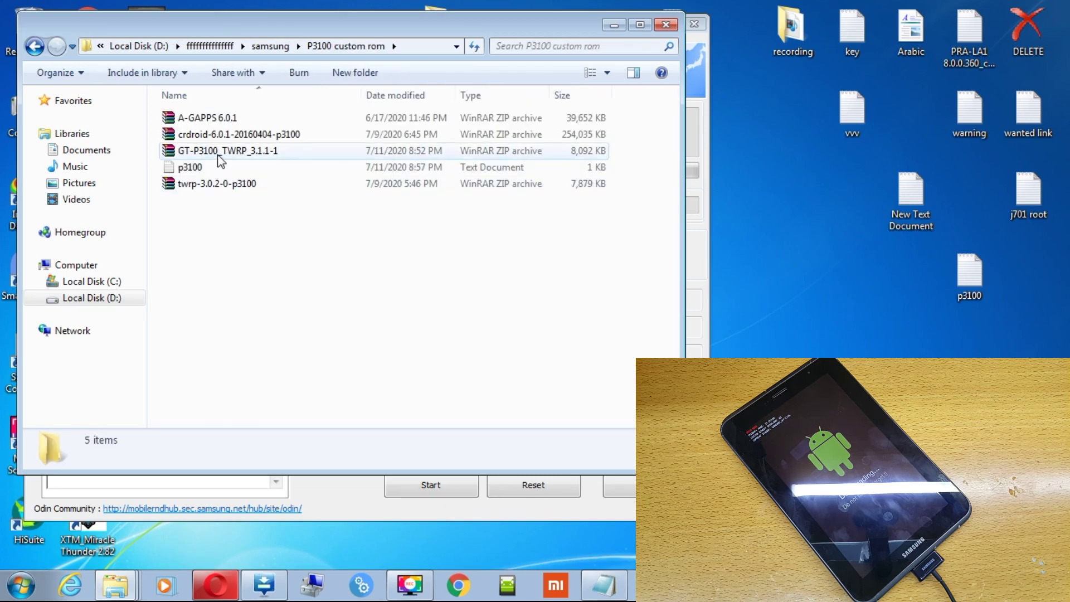
click(219, 185)
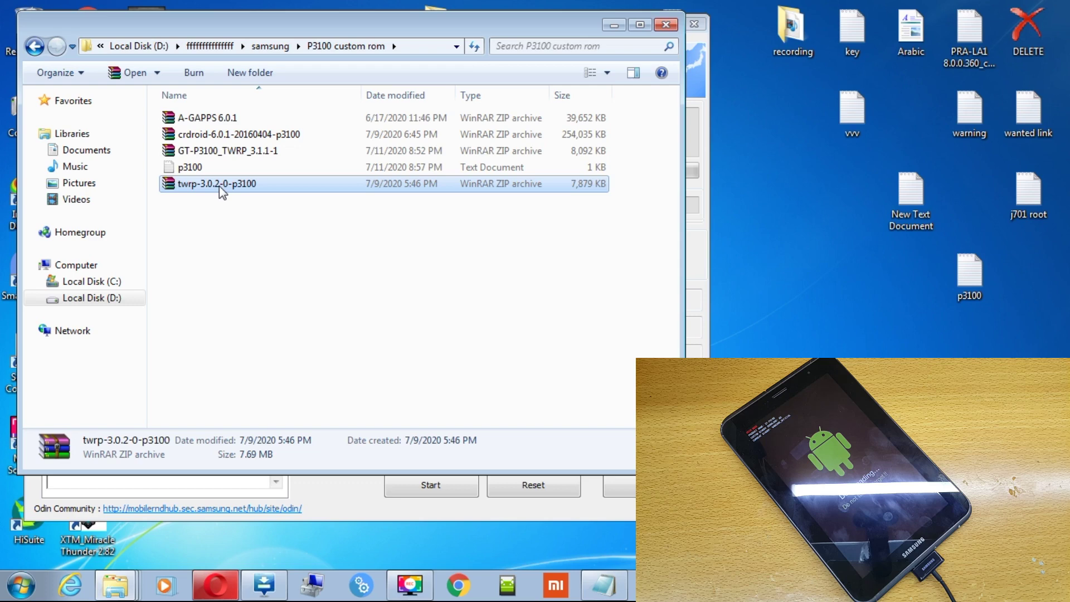
right_click(219, 186)
click(273, 279)
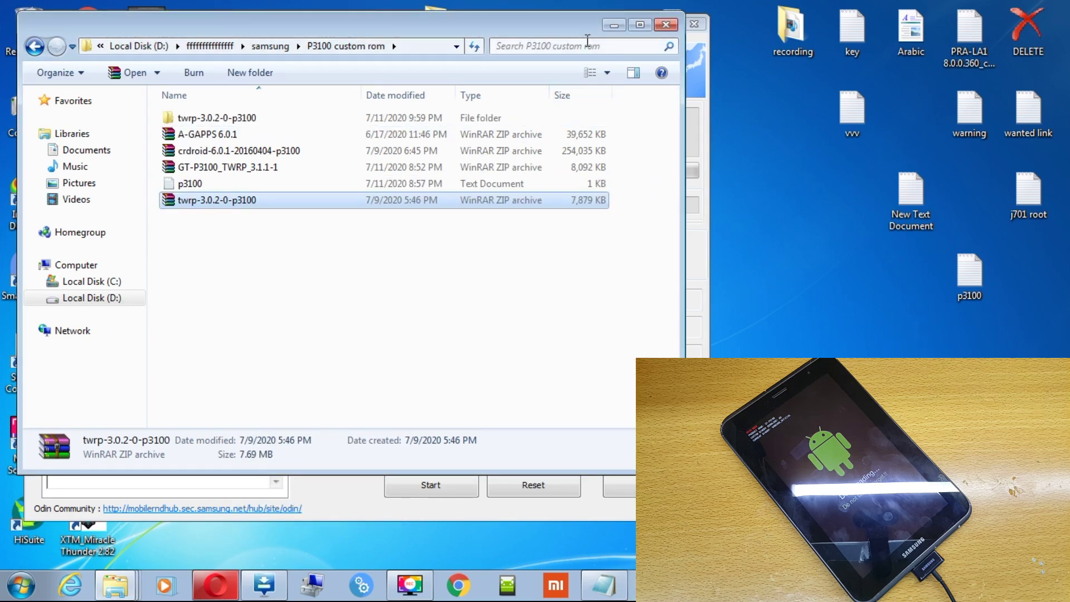
Check the contents of the extracted twrp-3.0.2-0-p3100 folder, then minimise the File Explorer window.
double_click(218, 123)
click(222, 132)
click(264, 209)
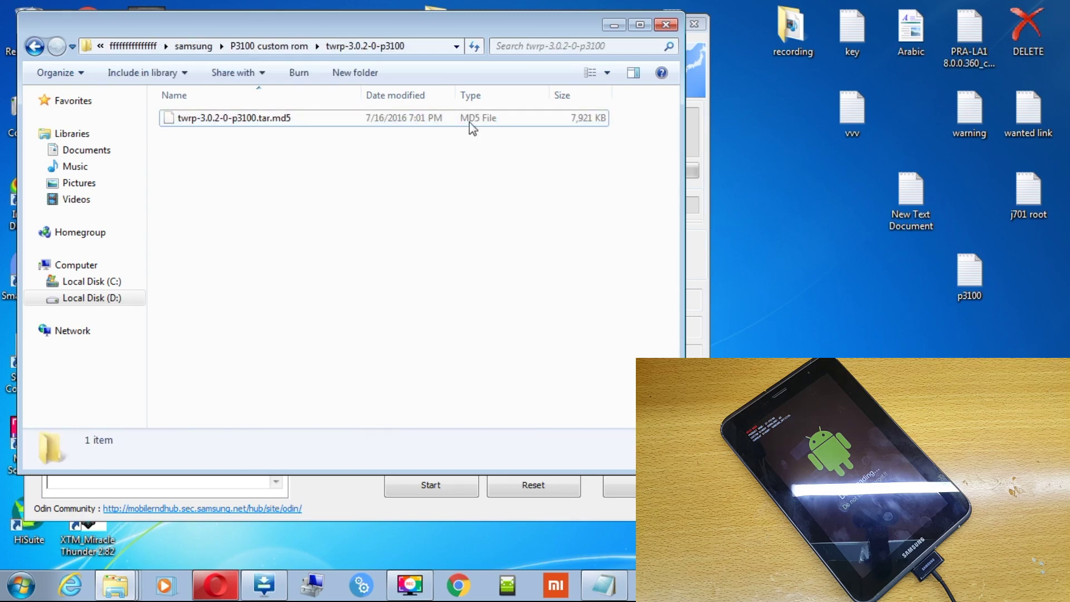
click(613, 26)
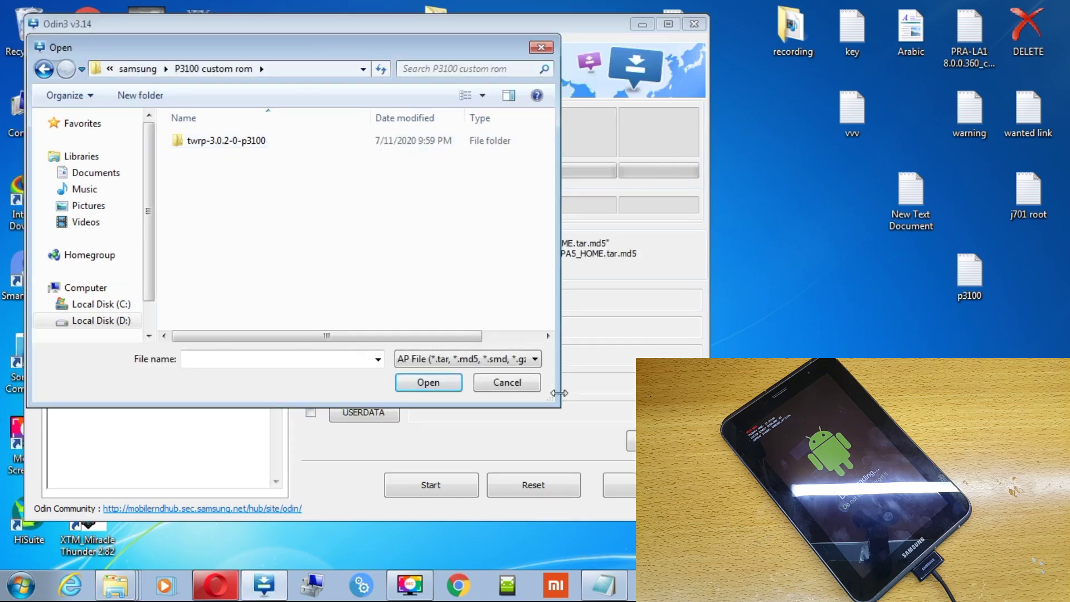
Restart the AP file selection in Odin3 and load twrp-3.0.2-0-p3100.tar.md5 from the extracted folder in P3100 custom rom.
click(504, 382)
click(379, 333)
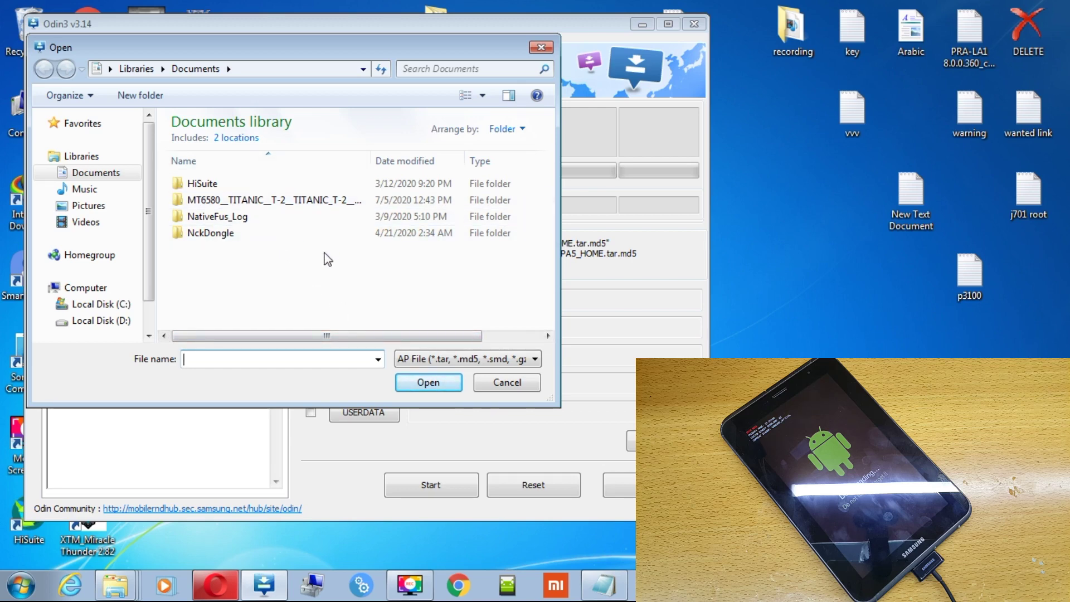
click(114, 326)
double_click(221, 207)
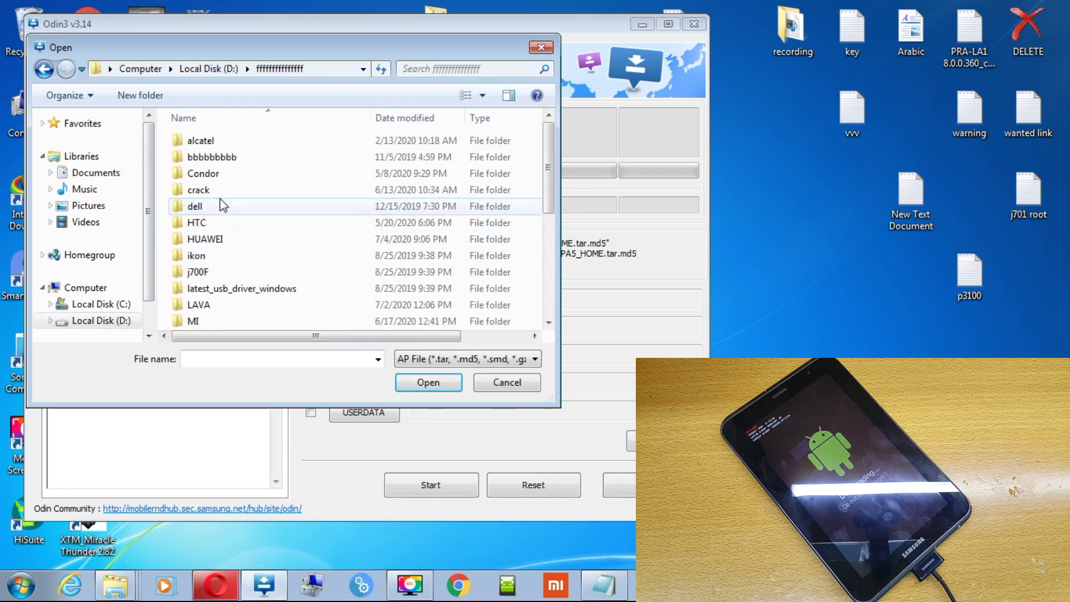
scroll(217, 259, down, 4)
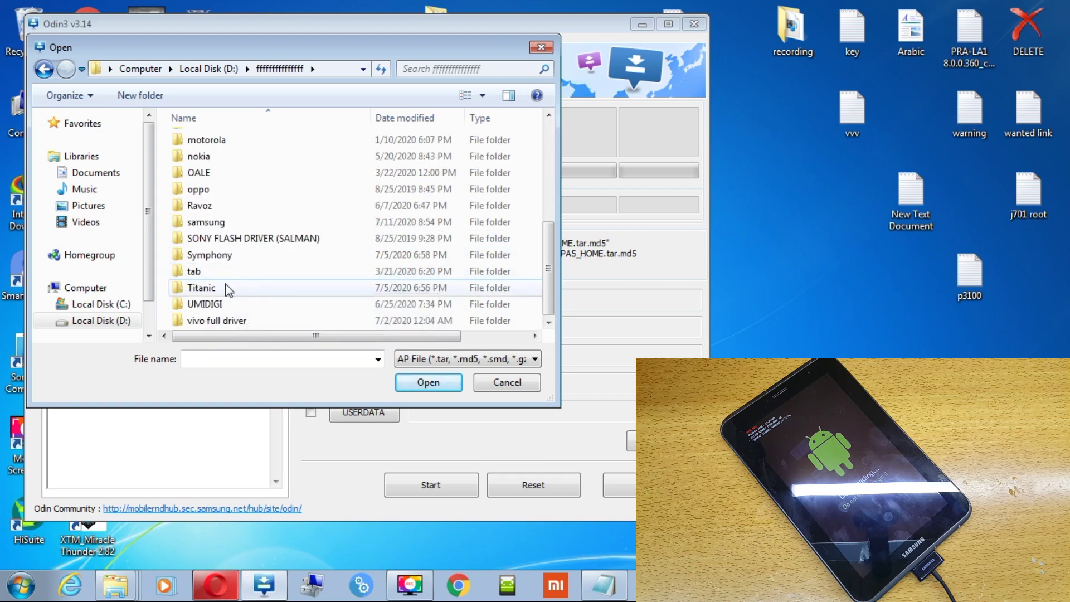
double_click(206, 222)
scroll(220, 263, down, 1)
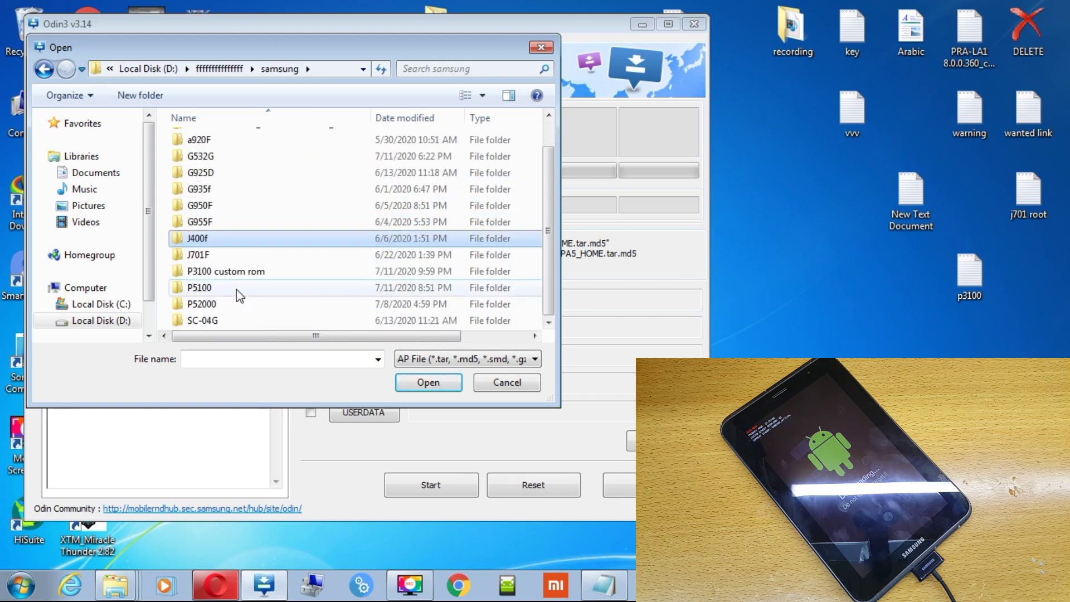
double_click(228, 271)
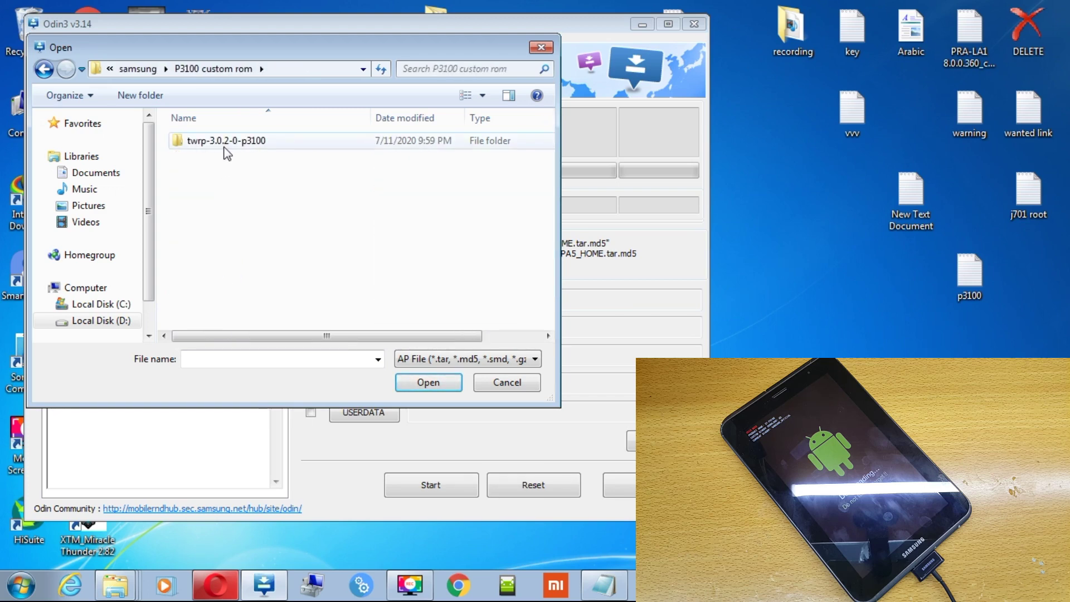
double_click(229, 143)
double_click(246, 143)
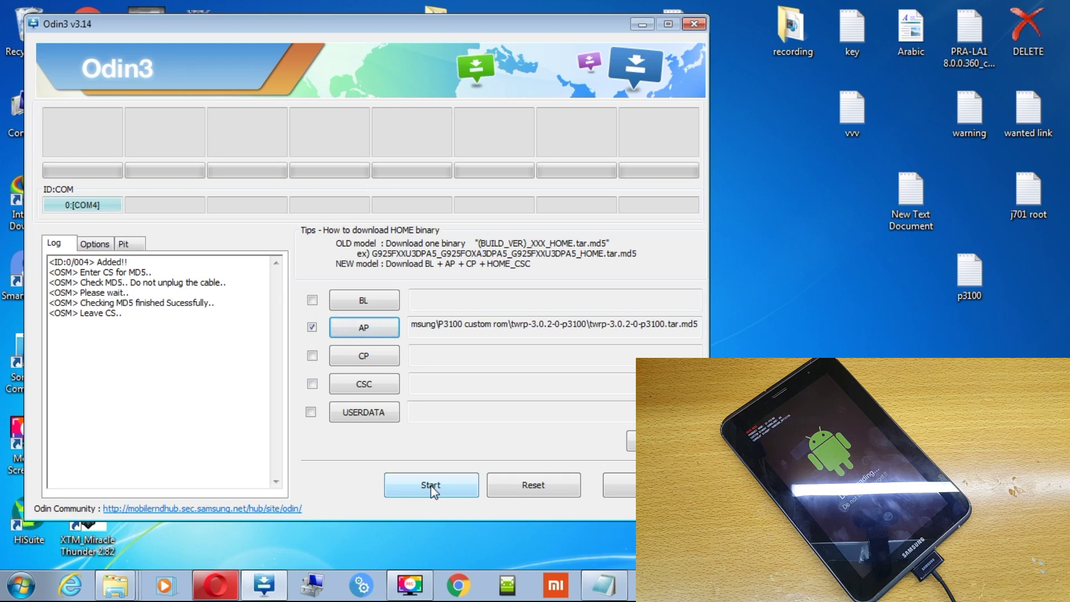
Turn off Auto Reboot in the Odin3 options and start flashing the recovery file.
click(82, 248)
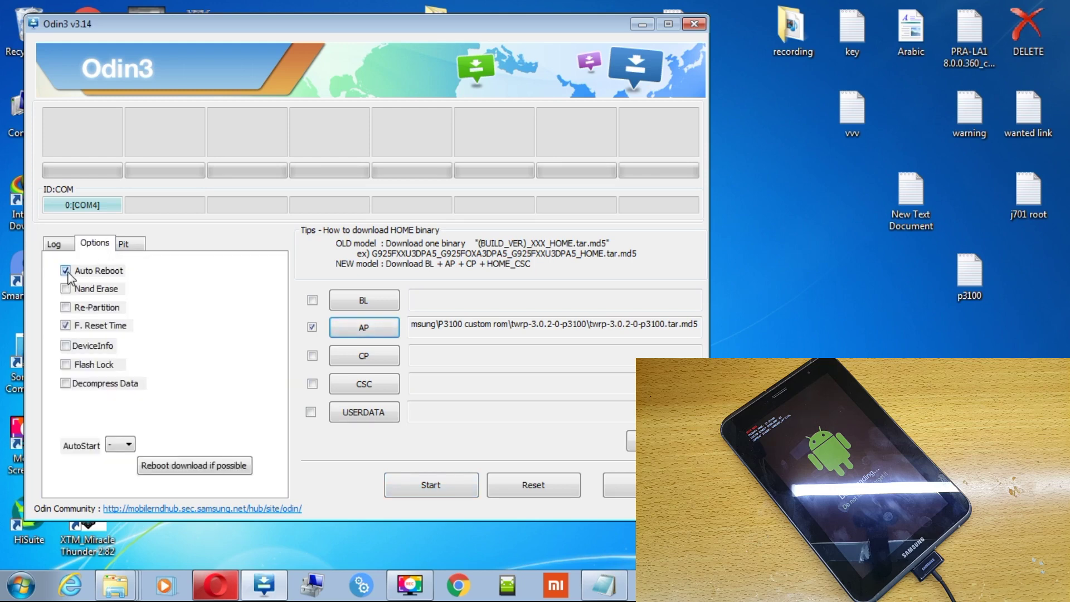
click(66, 270)
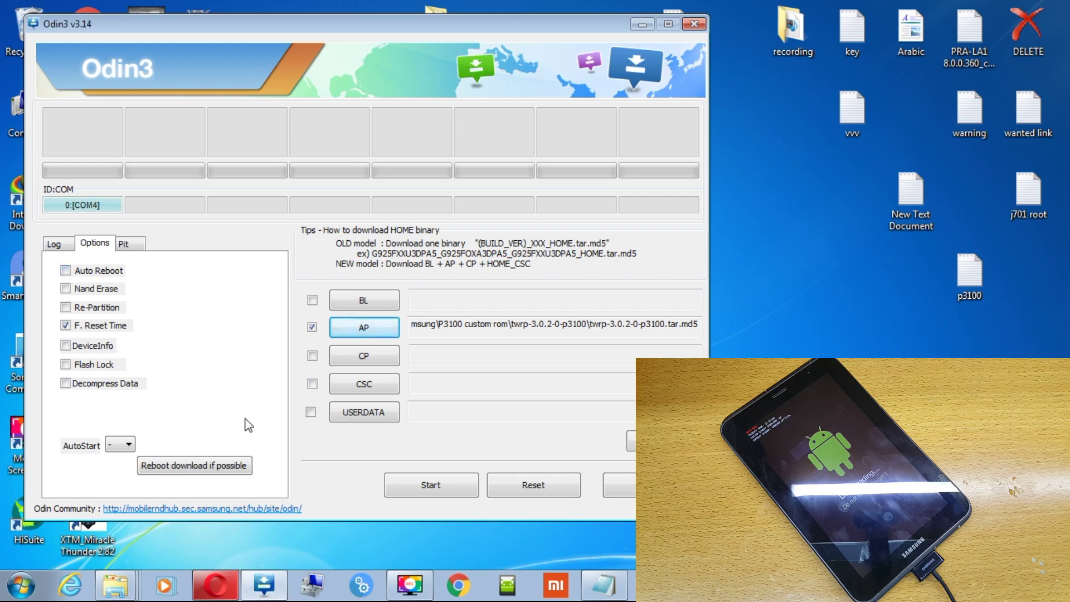
click(439, 484)
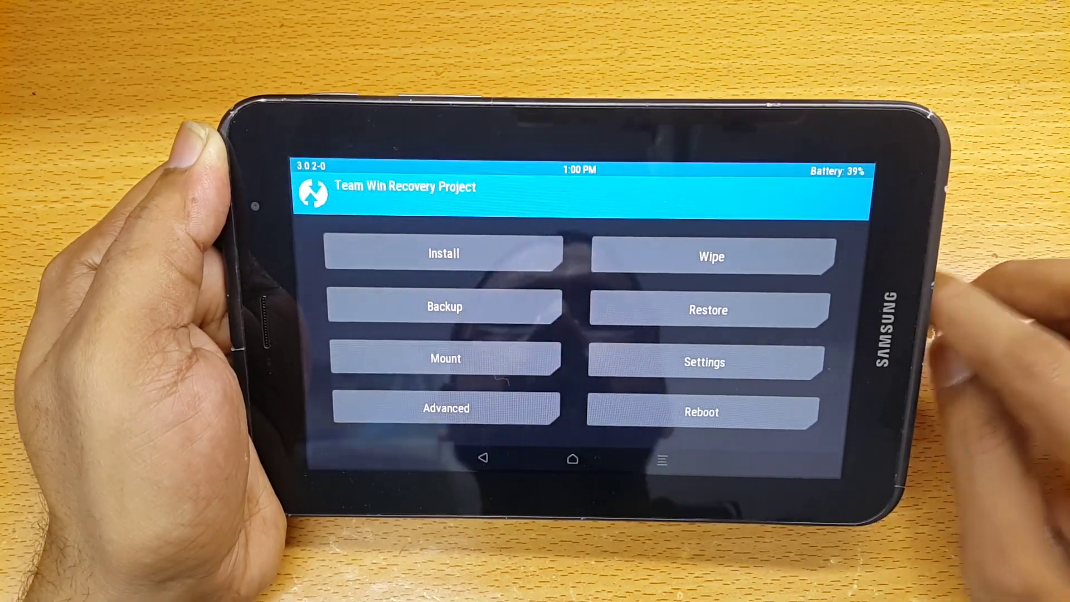
Perform a factory reset wipe in TWRP on the tablet.
click(712, 257)
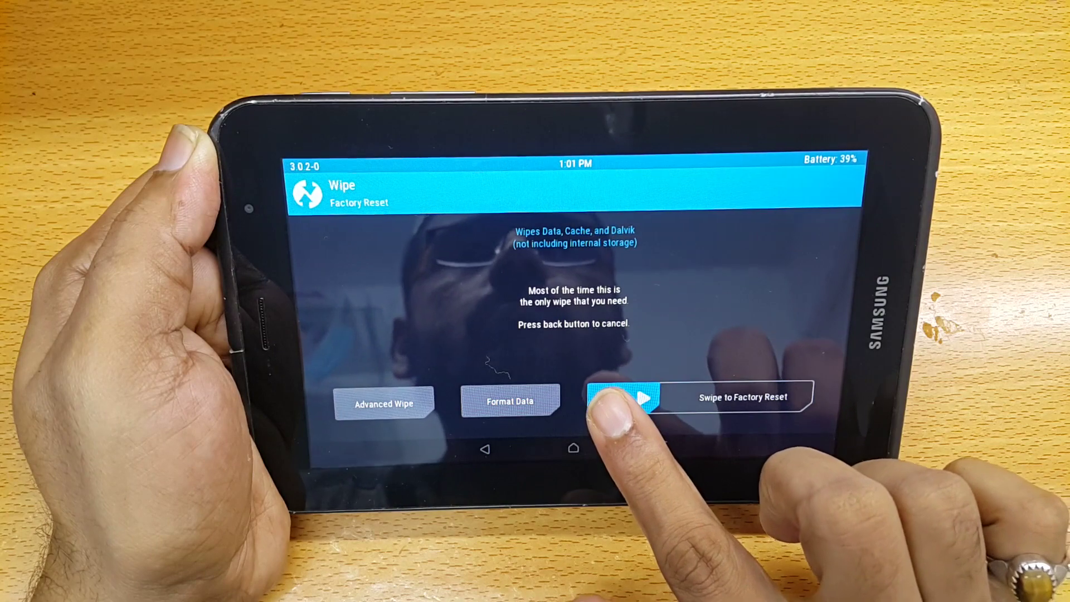
drag(783, 394, 803, 395)
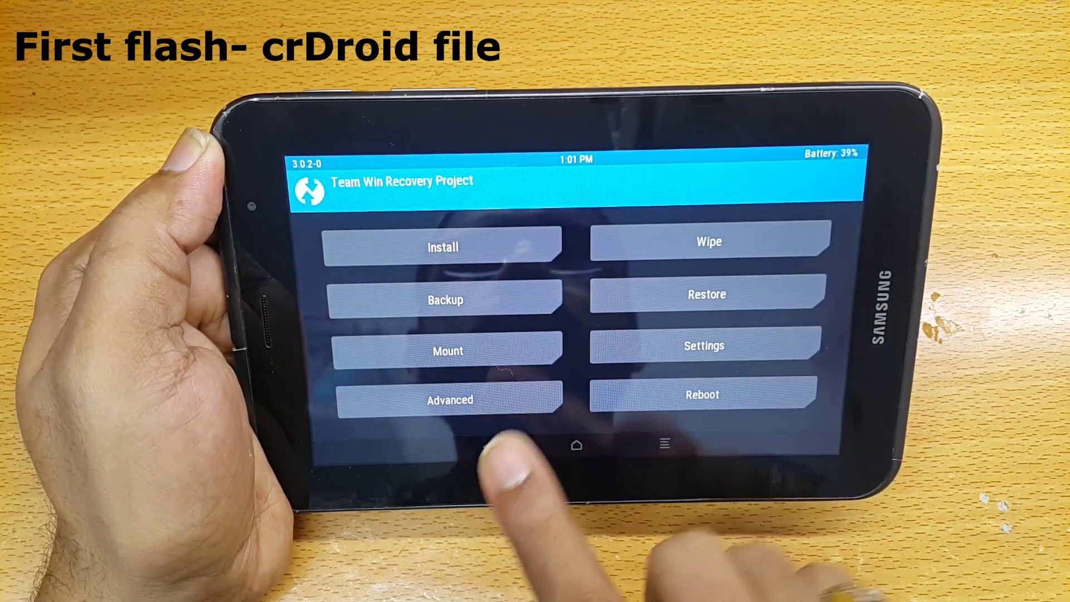
Install crdroid-6.0.1-20160404-p3100.zip from the tablet's internal storage with TWRP and confirm the flash.
click(456, 246)
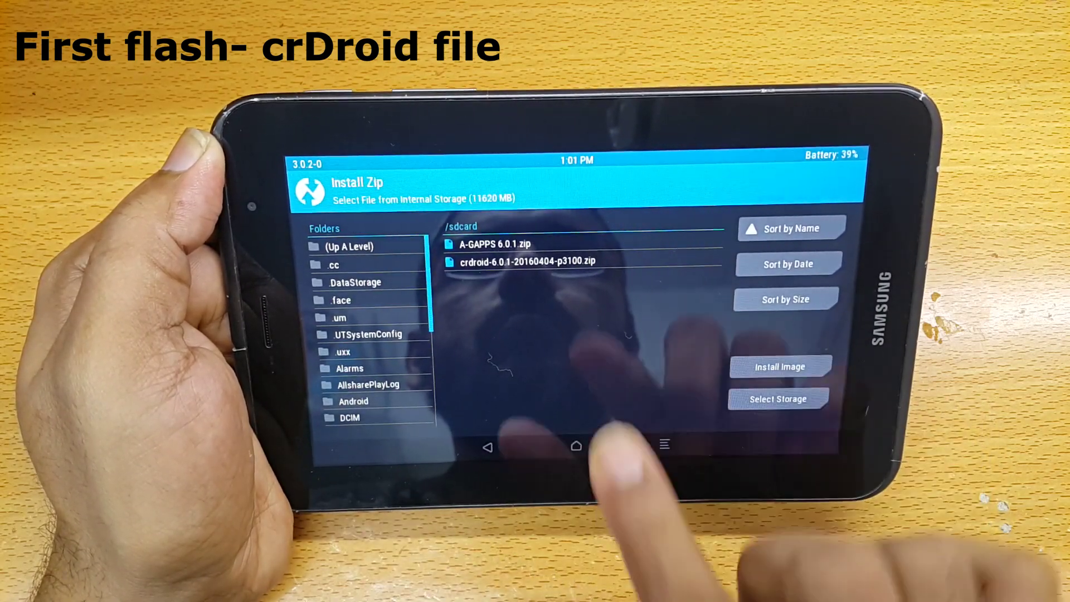
click(573, 261)
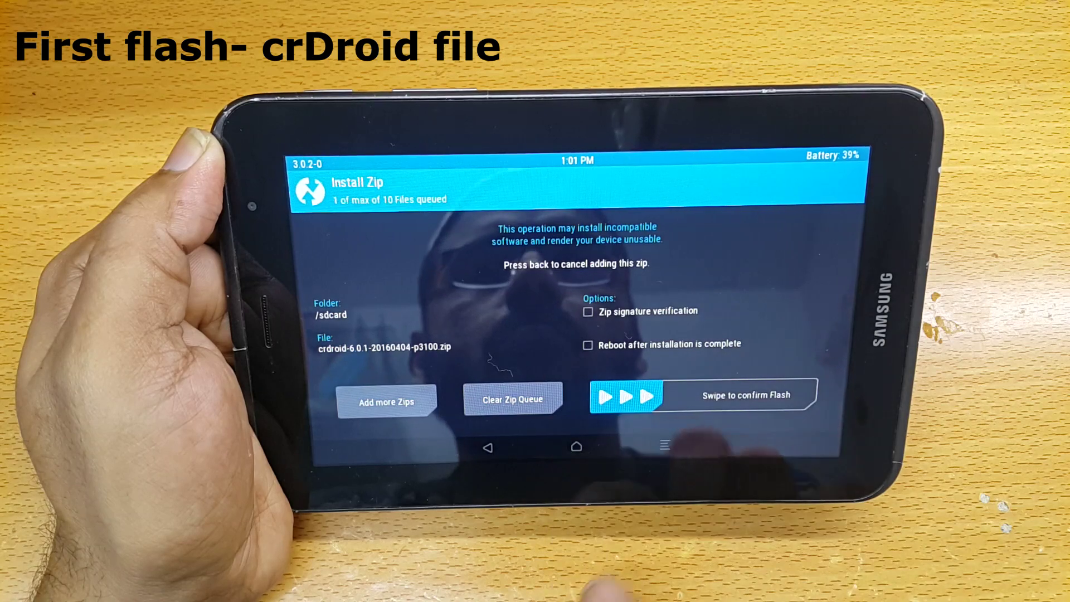
drag(621, 398, 813, 399)
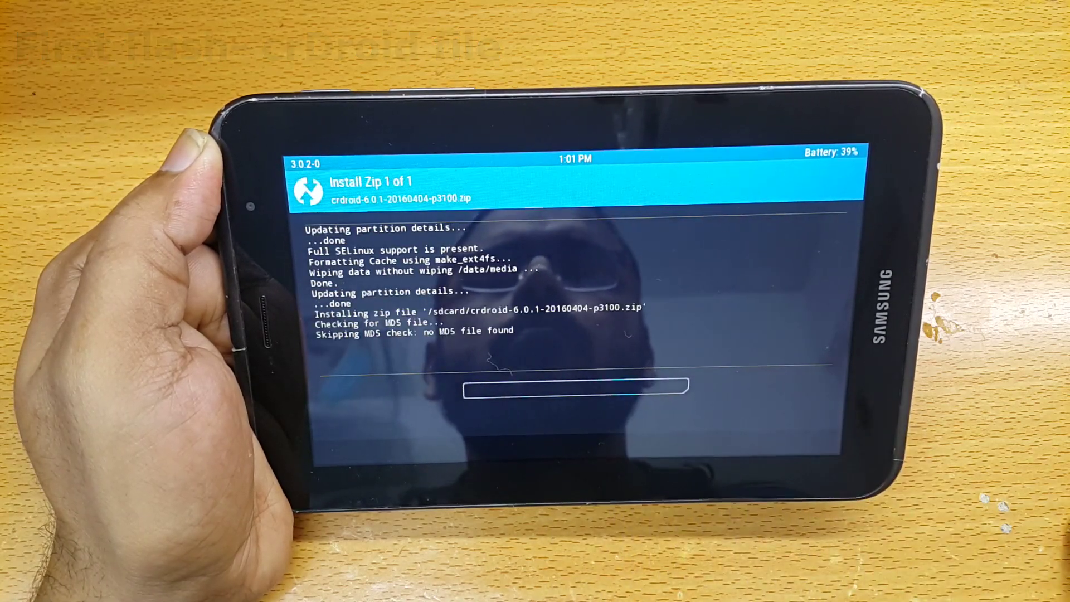